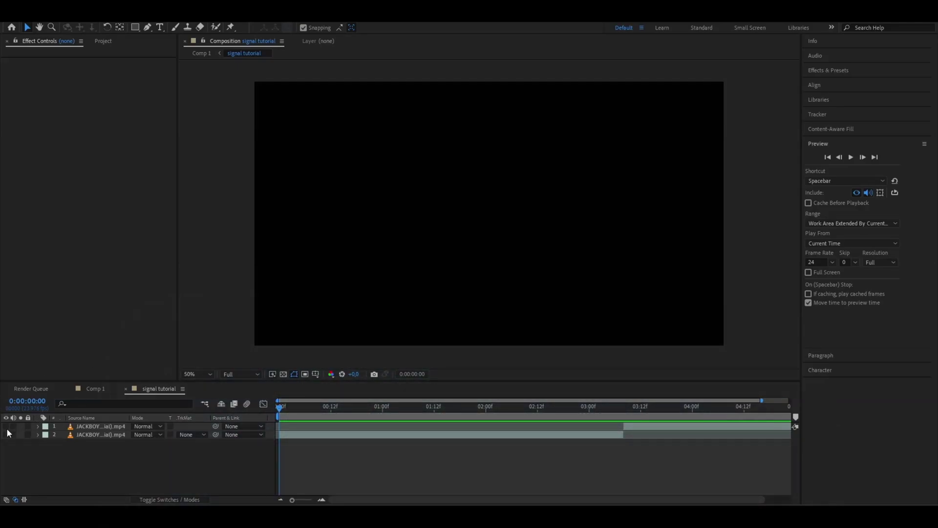
Make both clip layers visible in the composition.
{"action": "left_click_drag", "start_coordinate": [6, 427], "coordinate": [5, 434]}
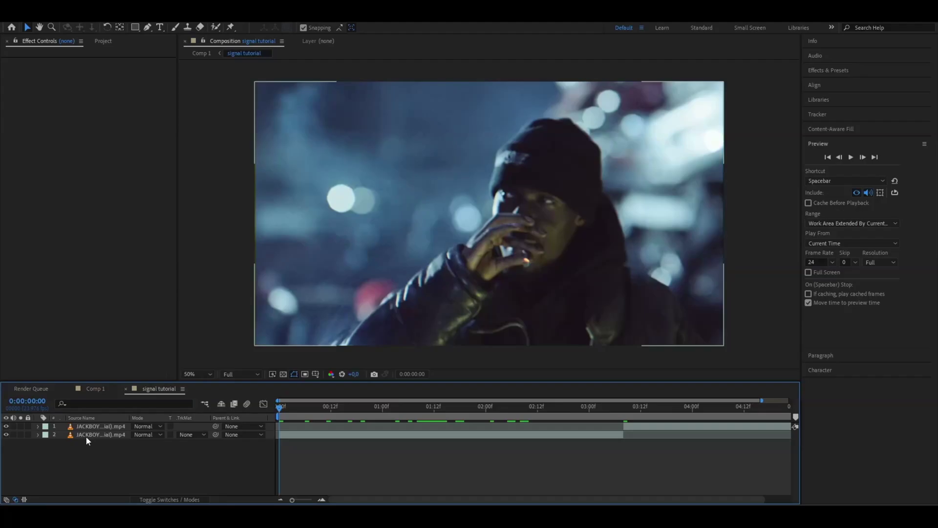
{"action": "left_click", "coordinate": [87, 429]}
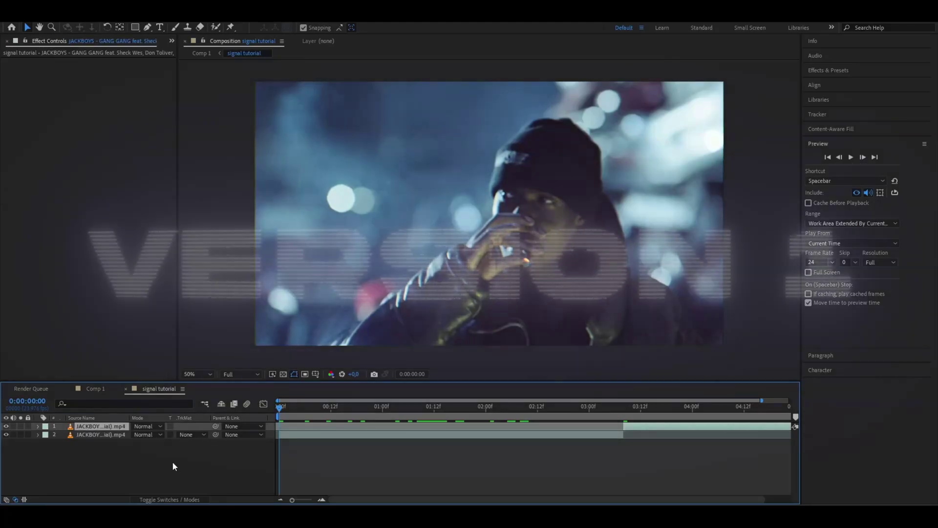
{"action": "left_click", "coordinate": [173, 467]}
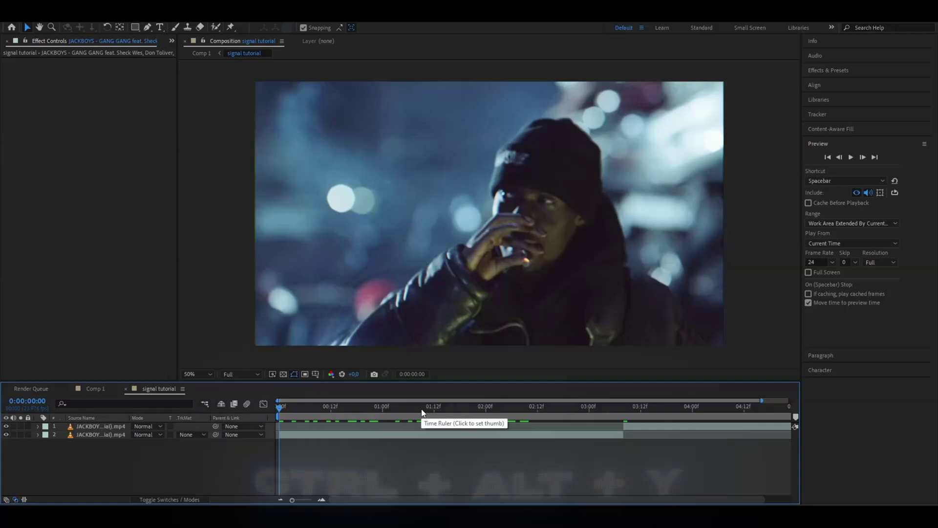
Add an adjustment layer on top and apply the Signal effect to it.
{"action": "key", "text": "ctrl+alt+y"}
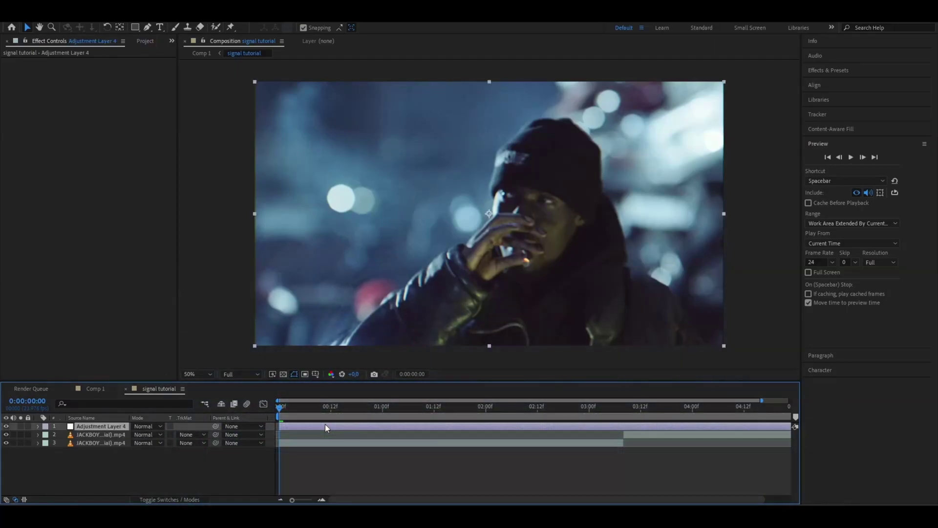
{"action": "key", "text": "ctrl+space"}
{"action": "type", "text": "signal"}
{"action": "key", "text": "Return"}
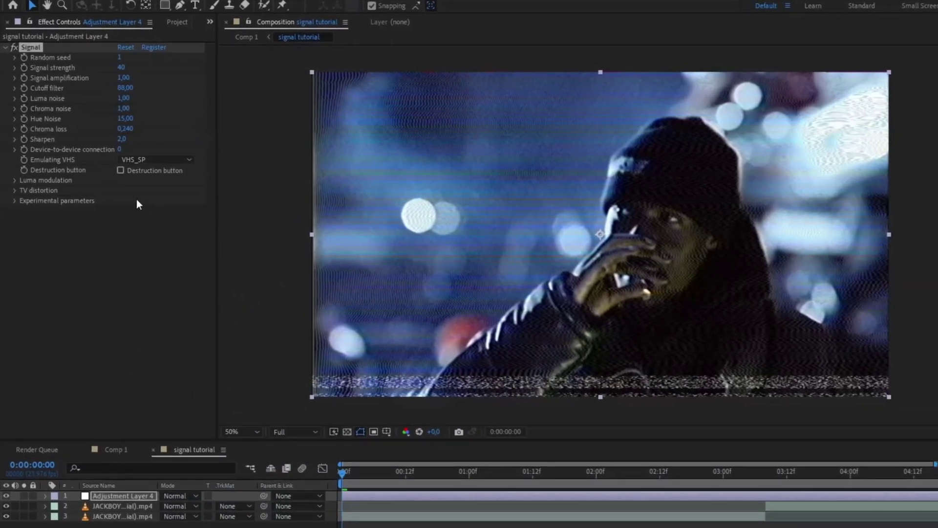
Set Signal's Cutoff filter to 500, emulation to VHS_EP, and turn off Tape Errors.
{"action": "left_click", "coordinate": [121, 88]}
{"action": "type", "text": "500"}
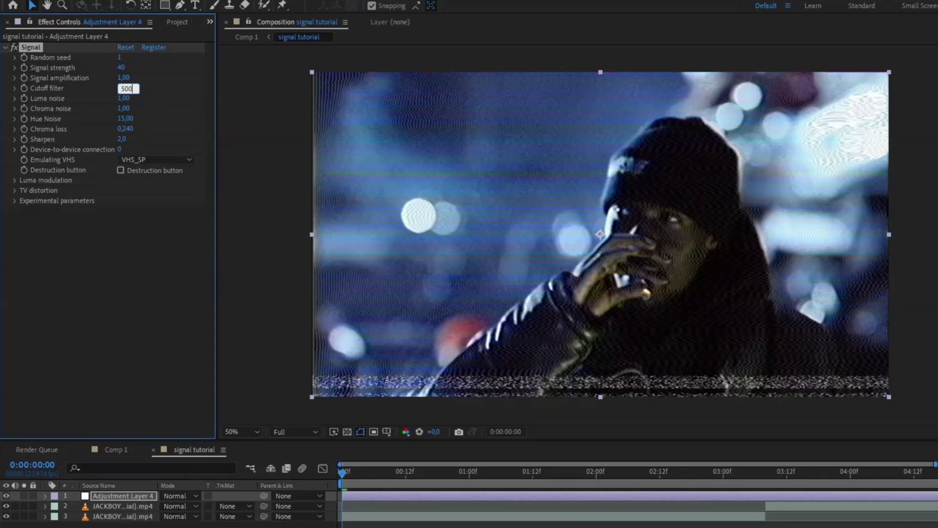
{"action": "key", "text": "Return"}
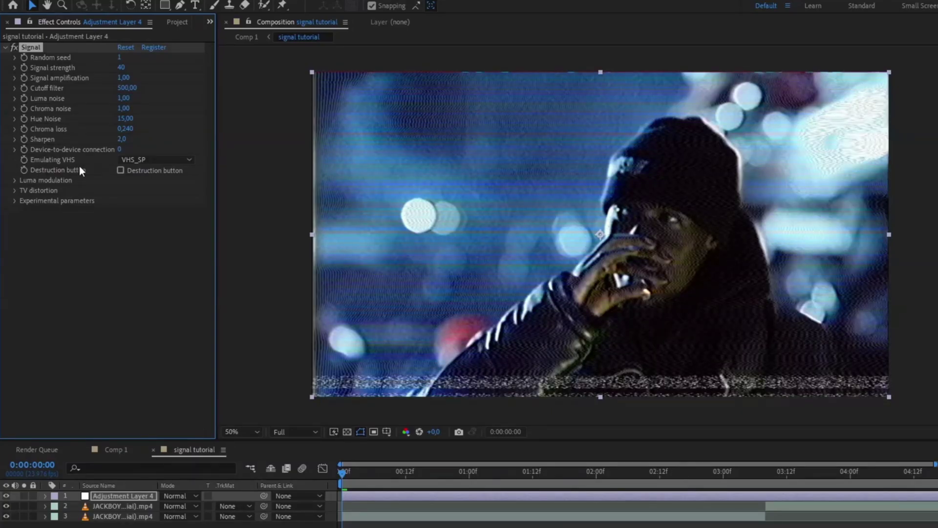
{"action": "left_click", "coordinate": [178, 159]}
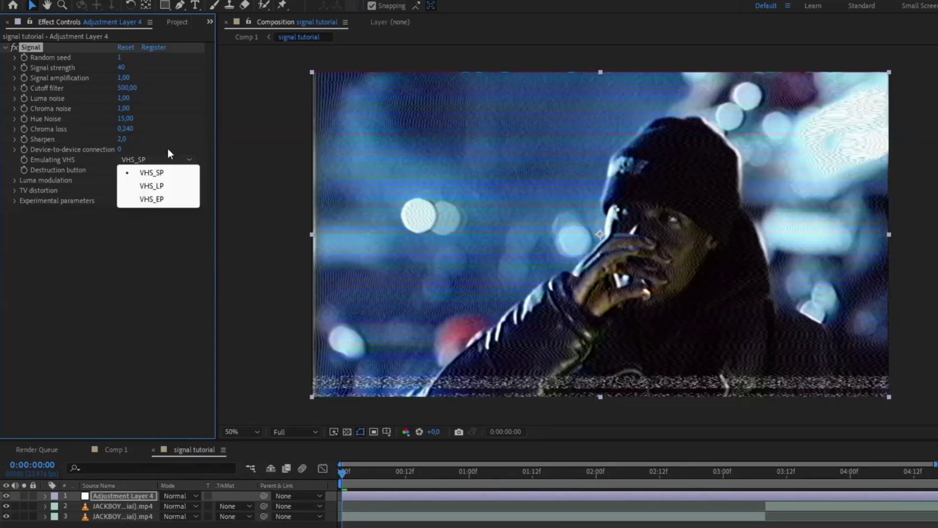
{"action": "left_click", "coordinate": [158, 198]}
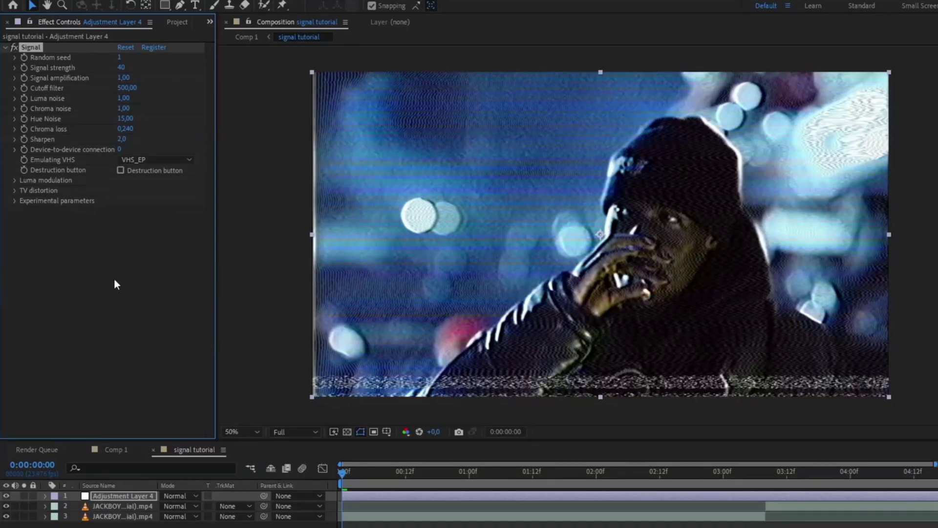
{"action": "left_click", "coordinate": [14, 180]}
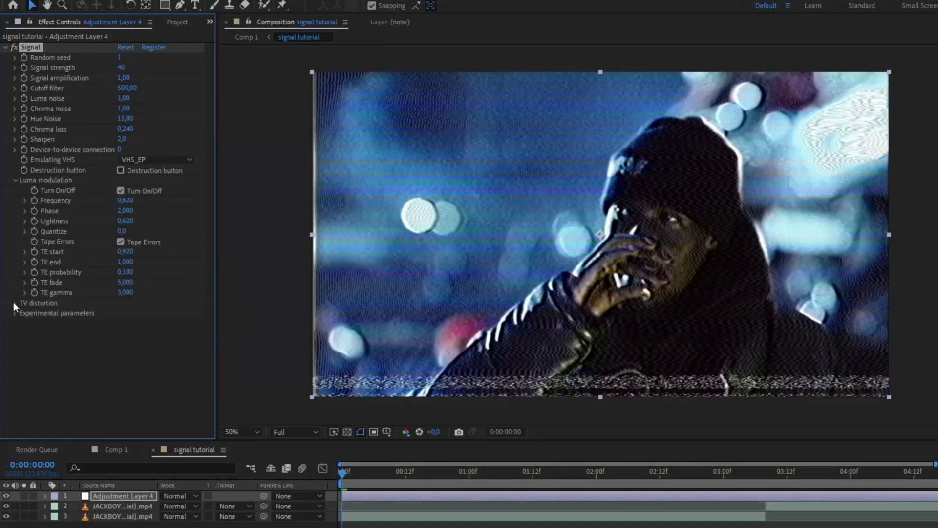
{"action": "left_click", "coordinate": [15, 303]}
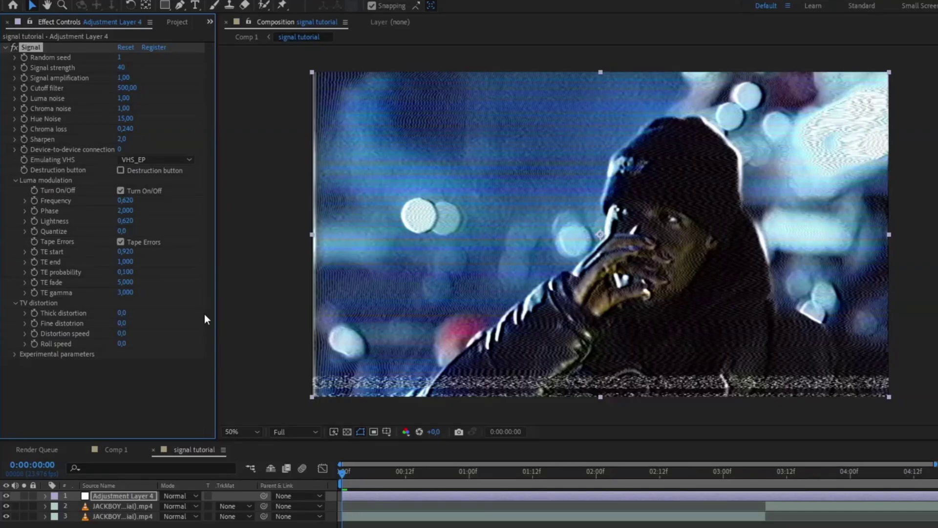
{"action": "left_click", "coordinate": [121, 242]}
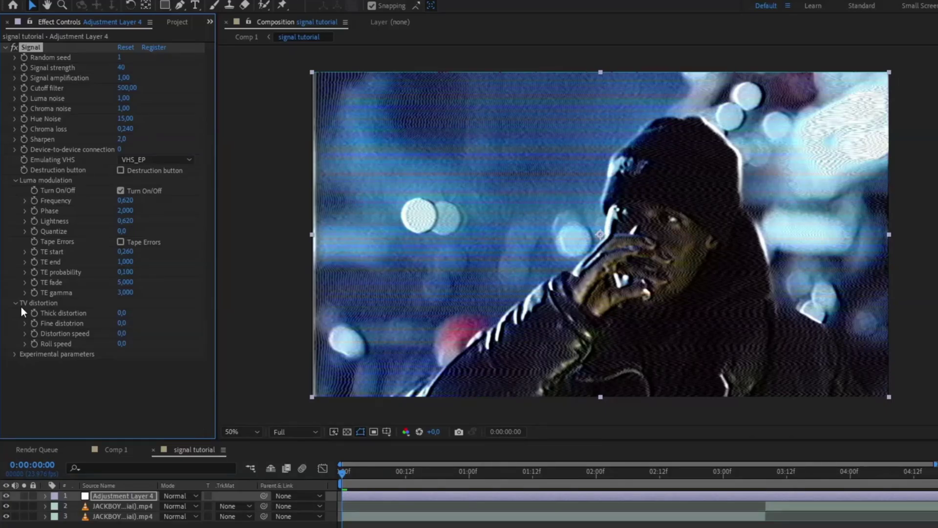
Set TV distortion to Thick 1, Fine 0,5 and Distortion speed 1, then preview.
{"action": "left_click", "coordinate": [121, 312]}
{"action": "type", "text": "1"}
{"action": "key", "text": "Return"}
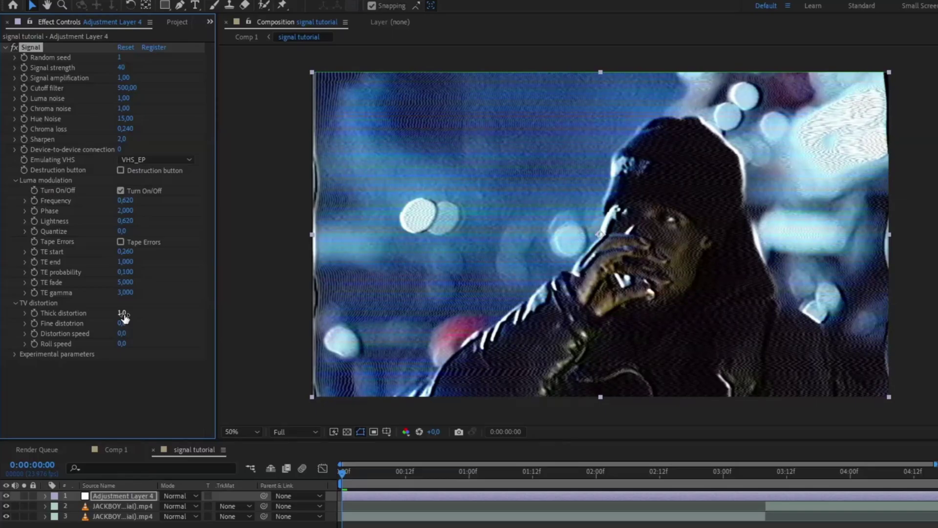
{"action": "left_click", "coordinate": [121, 323]}
{"action": "type", "text": "0,5"}
{"action": "key", "text": "Return"}
{"action": "left_click", "coordinate": [121, 333]}
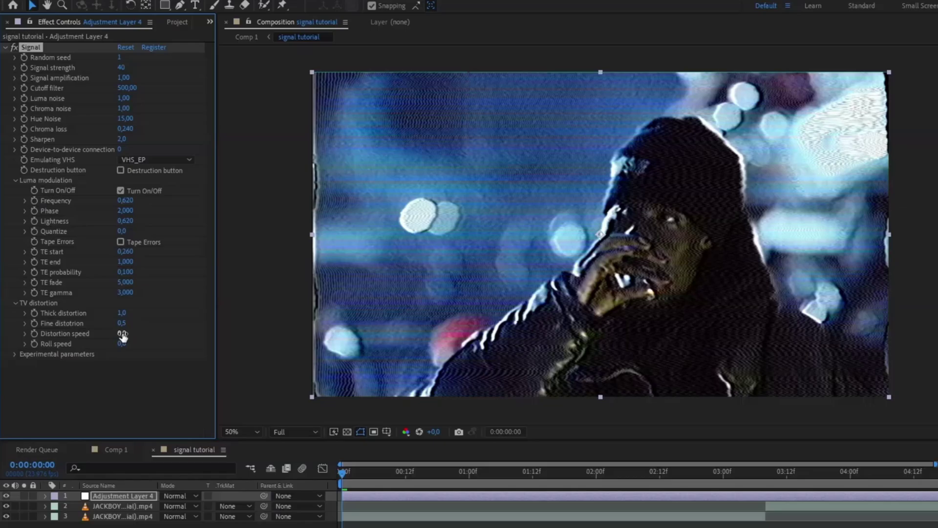
{"action": "type", "text": "1"}
{"action": "left_click", "coordinate": [364, 472]}
{"action": "left_click_drag", "start_coordinate": [365, 473], "coordinate": [342, 471]}
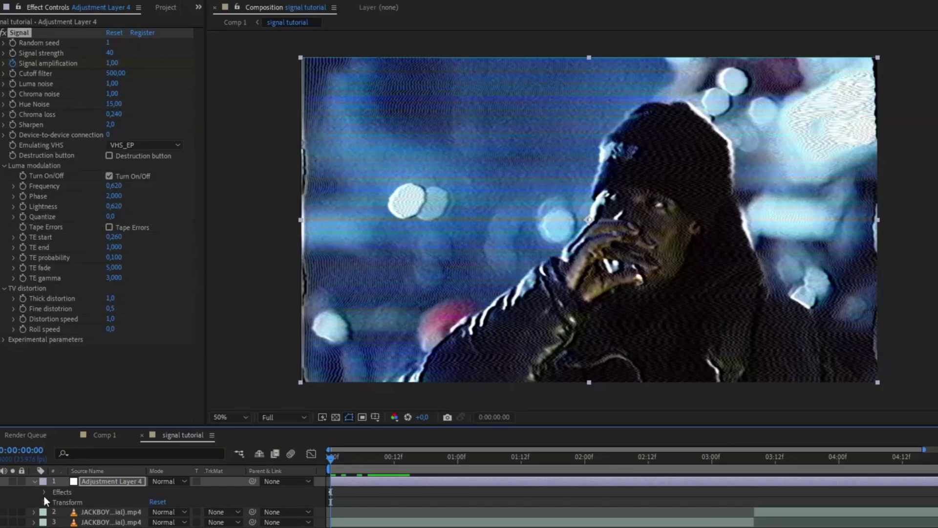
Keyframe Signal amplification at 5 at the one-second mark.
{"action": "left_click", "coordinate": [44, 496]}
{"action": "left_click", "coordinate": [34, 476]}
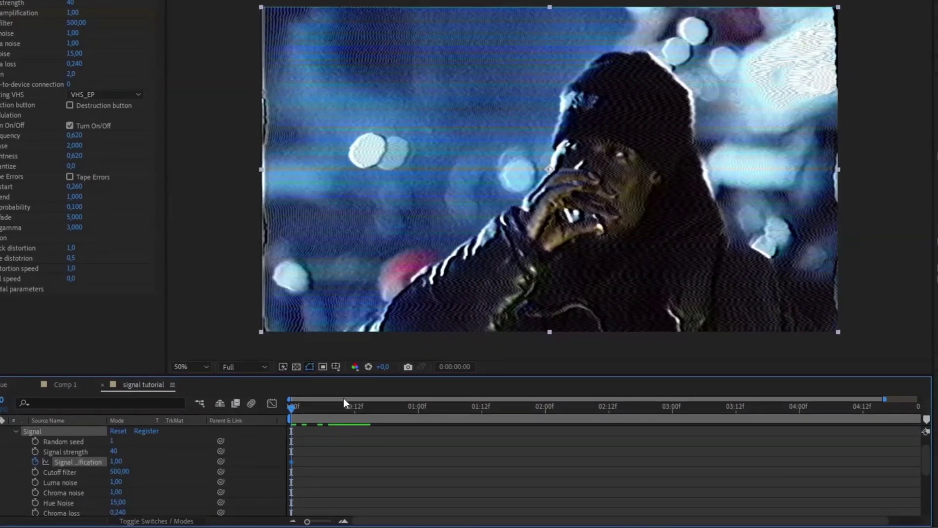
{"action": "left_click_drag", "start_coordinate": [363, 422], "coordinate": [437, 458]}
{"action": "left_click", "coordinate": [74, 13]}
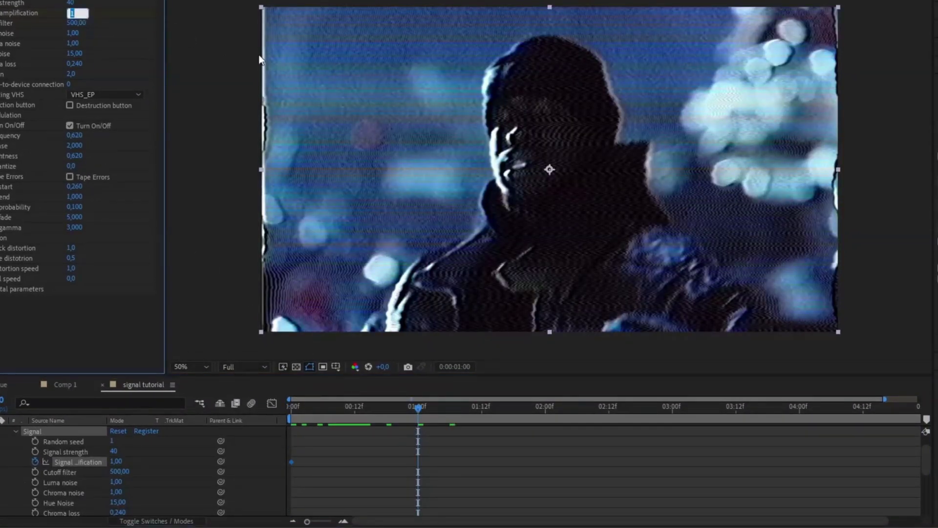
{"action": "type", "text": "5"}
{"action": "key", "text": "Return"}
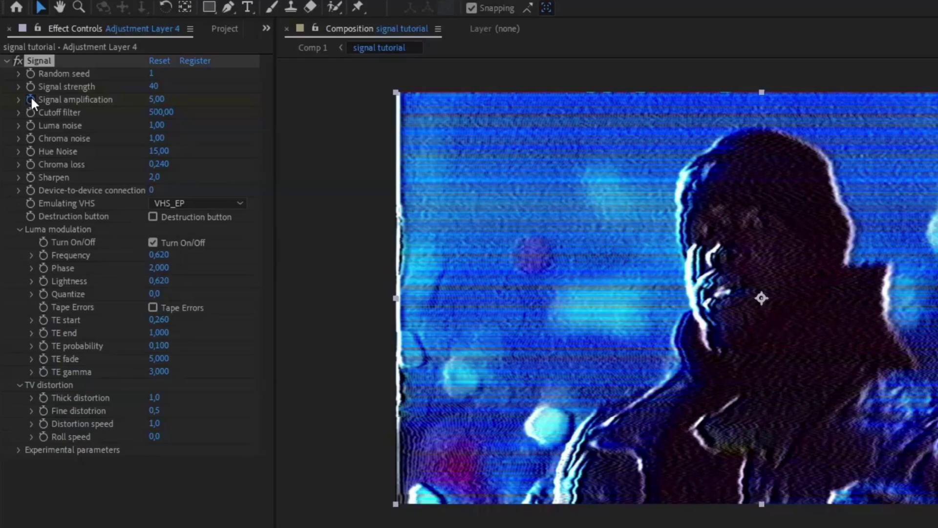
Add a loopOut() expression to Signal amplification and scrub to check the loop.
{"action": "left_click", "coordinate": [18, 81], "text": "alt"}
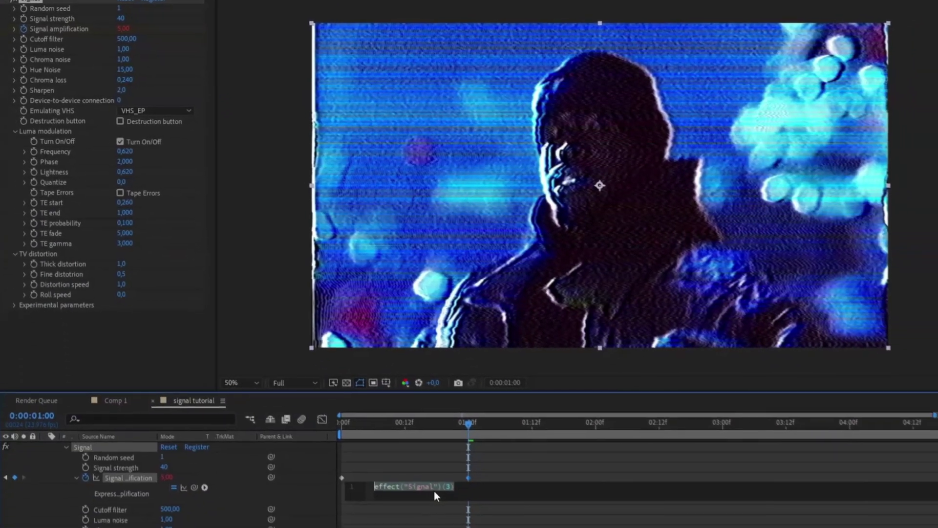
{"action": "type", "text": "loop"}
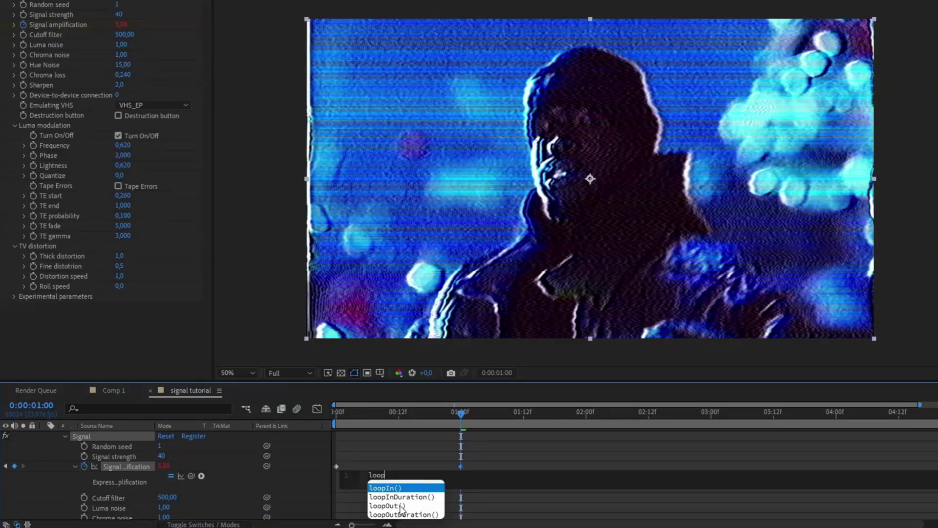
{"action": "left_click", "coordinate": [399, 507]}
{"action": "left_click_drag", "start_coordinate": [461, 401], "coordinate": [497, 398]}
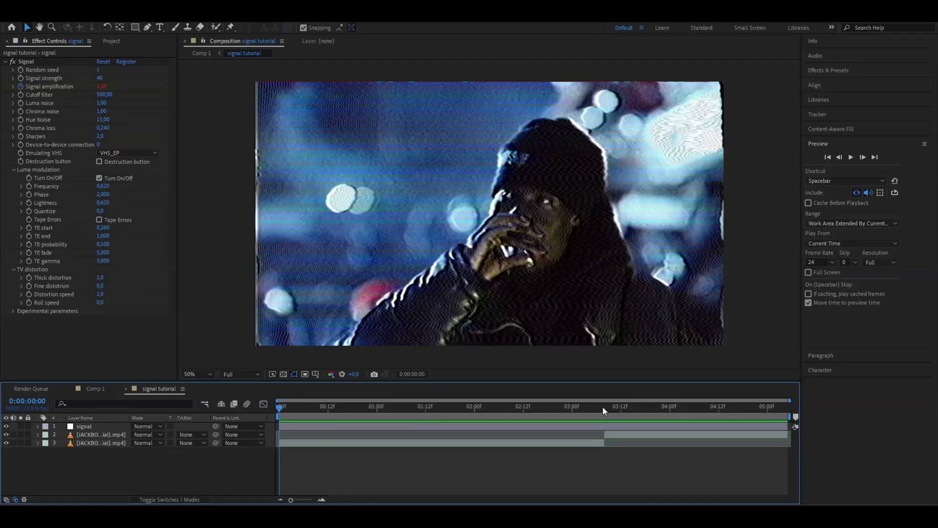
{"action": "left_click", "coordinate": [601, 407]}
{"action": "left_click_drag", "start_coordinate": [603, 410], "coordinate": [610, 410]}
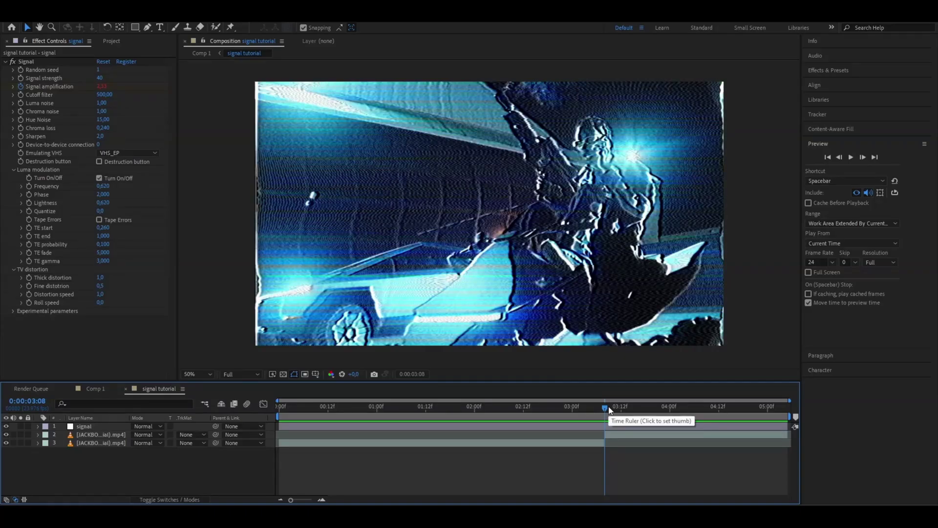
{"action": "key", "text": "ctrl+alt+y"}
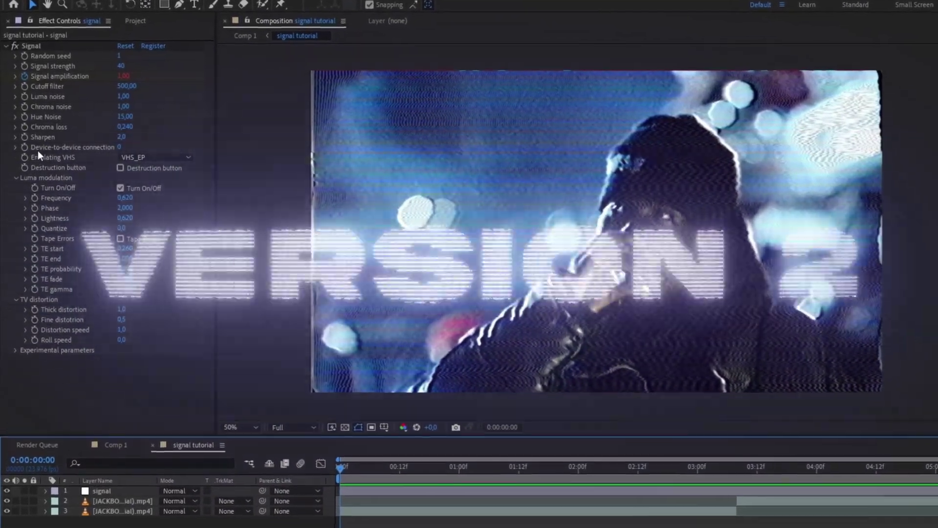
Set Device-to-device connection to 25 and preview the heavier distortion around two seconds.
{"action": "left_click", "coordinate": [118, 146]}
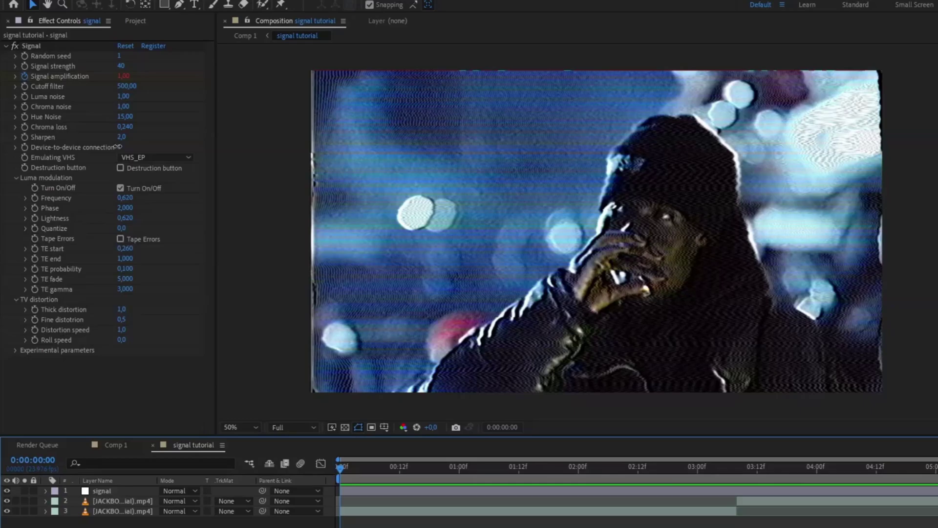
{"action": "type", "text": "25"}
{"action": "key", "text": "Return"}
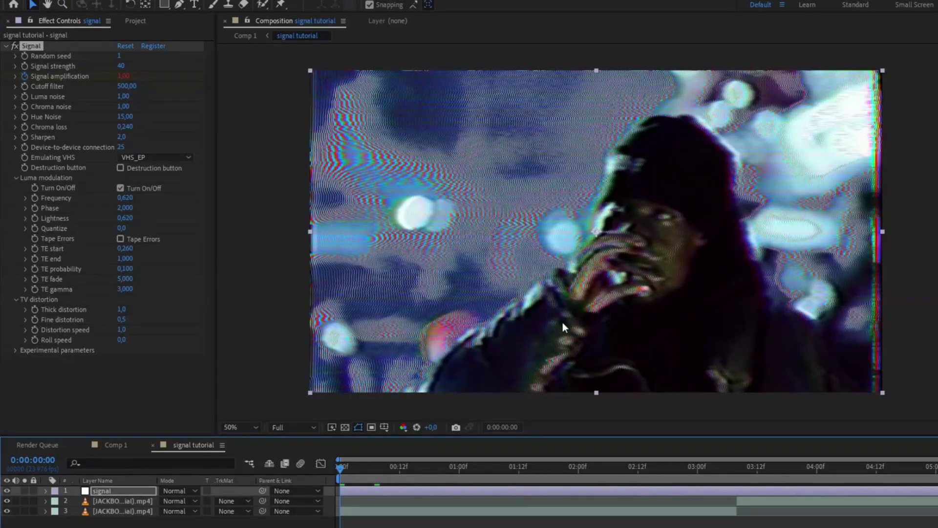
{"action": "scroll", "coordinate": [576, 240], "scroll_direction": "up", "scroll_amount": 1}
{"action": "scroll", "coordinate": [576, 241], "scroll_direction": "down", "scroll_amount": 1}
{"action": "left_click", "coordinate": [402, 471]}
{"action": "left_click_drag", "start_coordinate": [402, 471], "coordinate": [614, 462]}
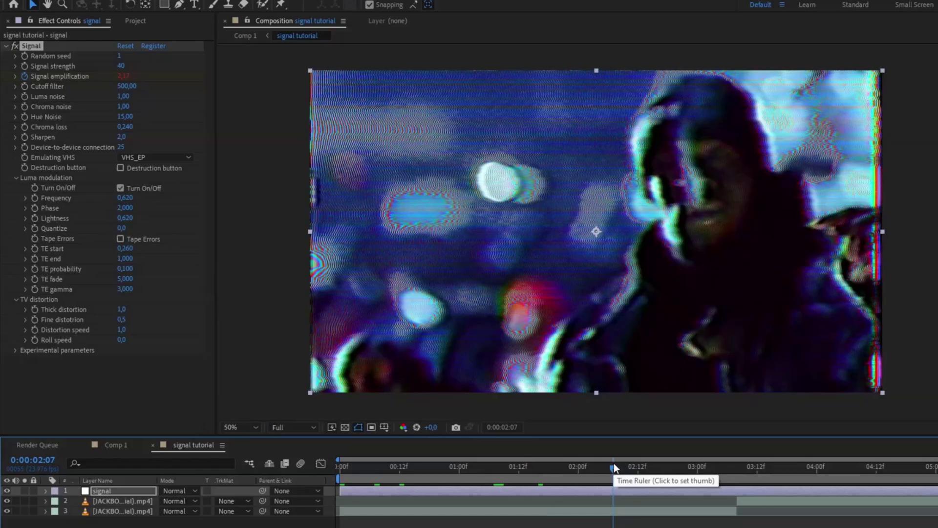
{"action": "left_click", "coordinate": [790, 477]}
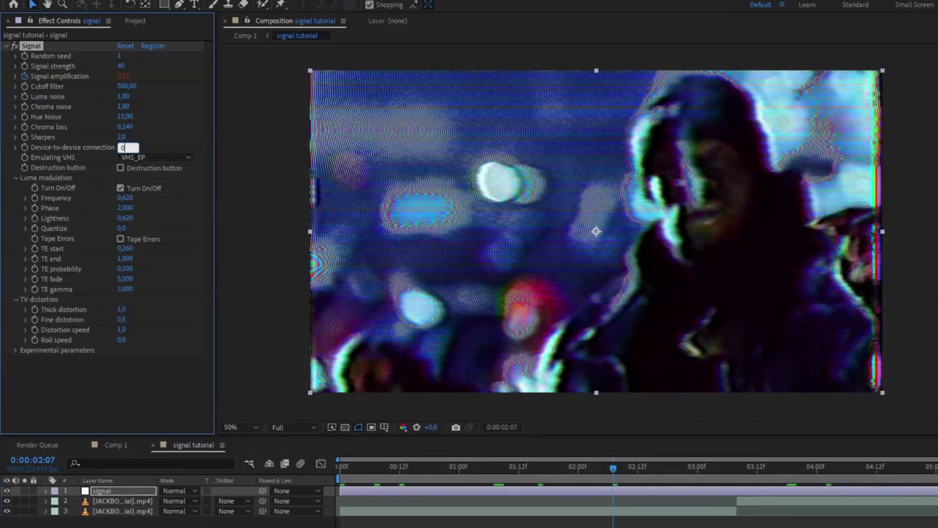
Return Device-to-device connection to 0.
{"action": "type", "text": "0"}
{"action": "key", "text": "Return"}
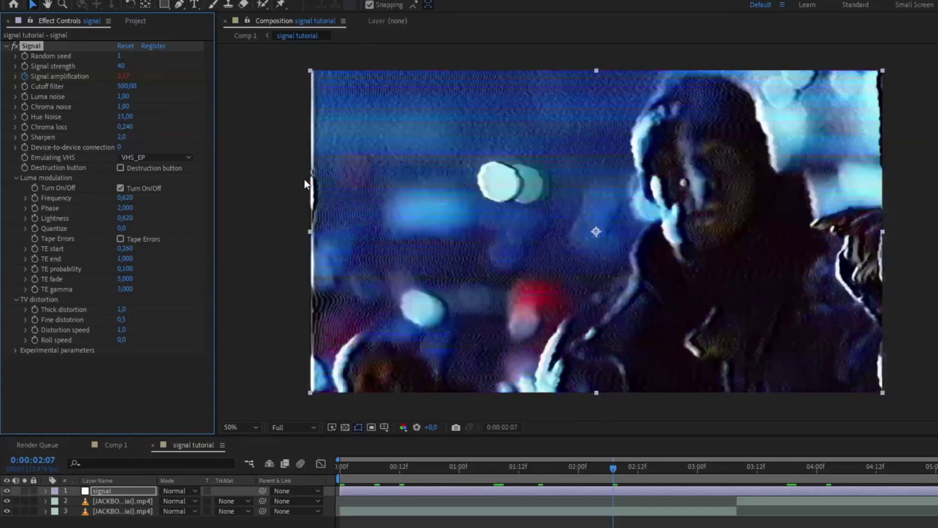
{"action": "left_click", "coordinate": [304, 179]}
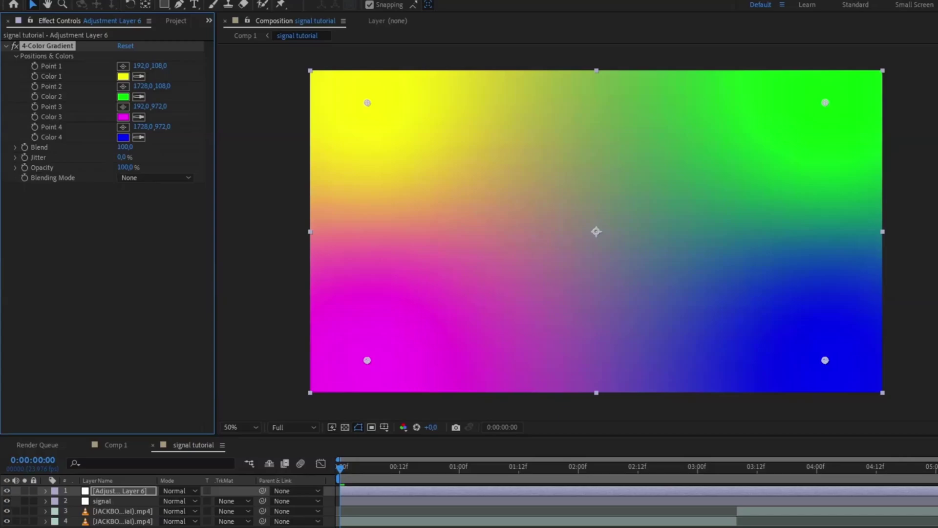
Change the gradient's top colours to purple (C600FF) and bottom colours to cyan (00D8FF).
{"action": "left_click", "coordinate": [124, 76]}
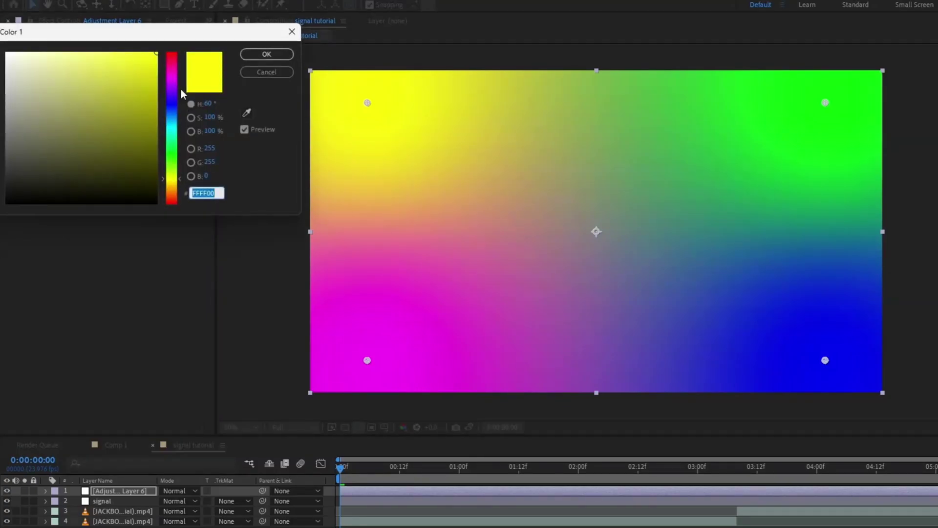
{"action": "left_click", "coordinate": [175, 80]}
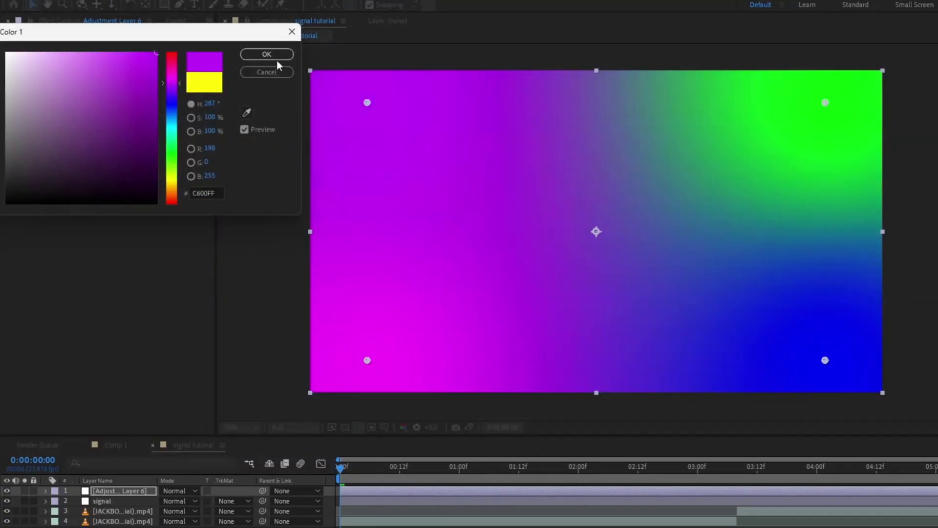
{"action": "left_click", "coordinate": [264, 54]}
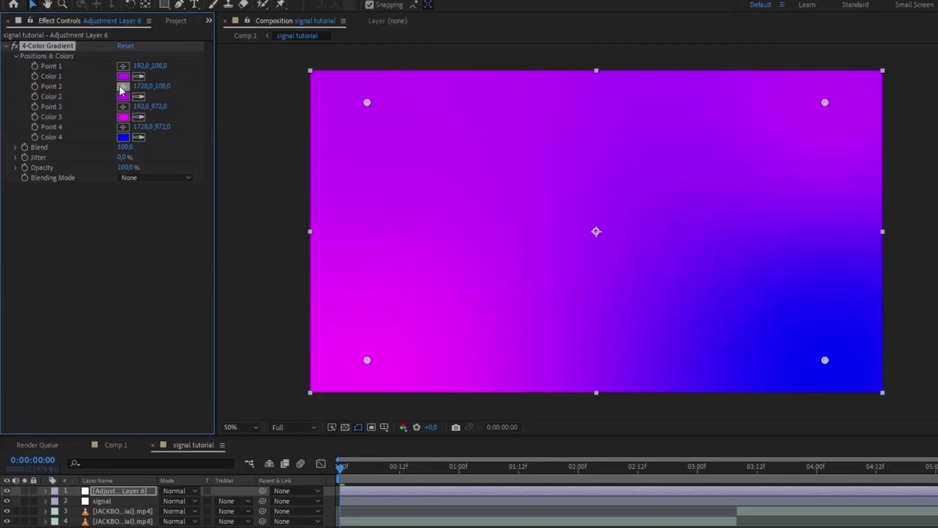
{"action": "left_click", "coordinate": [123, 117]}
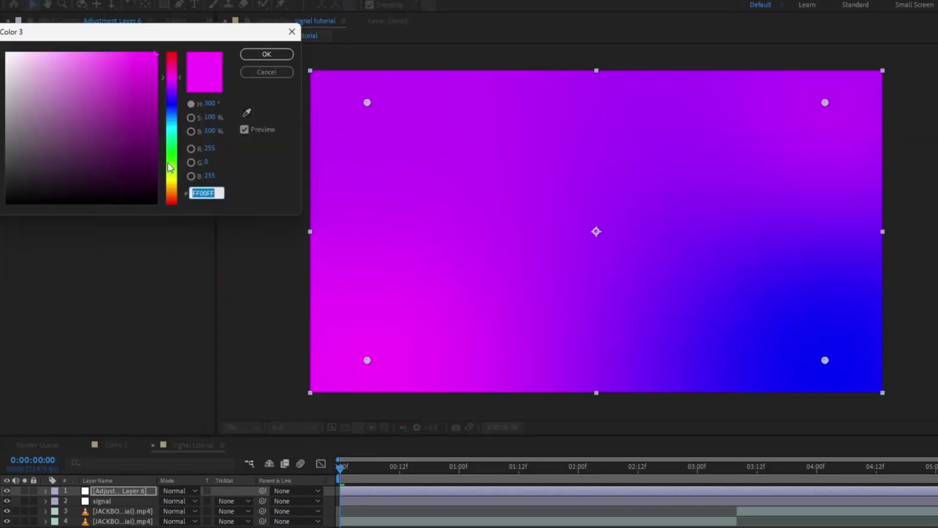
{"action": "left_click", "coordinate": [172, 124]}
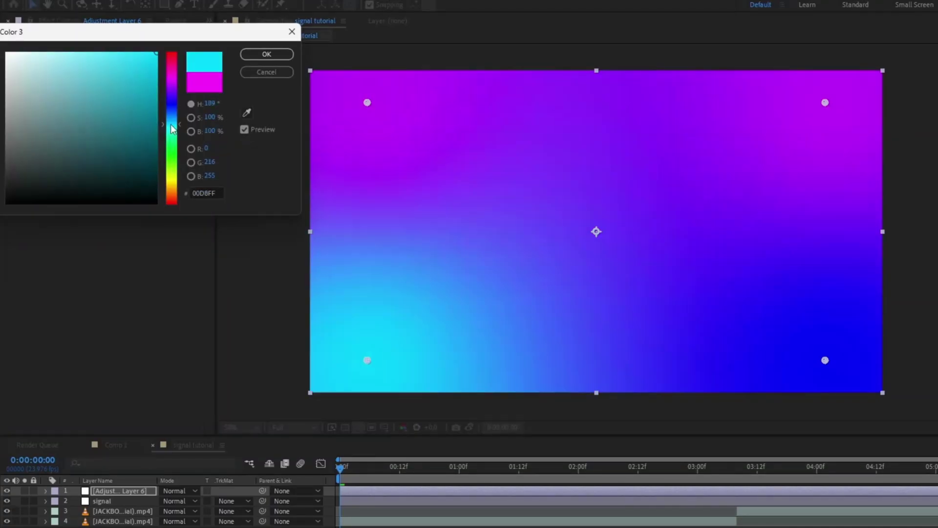
{"action": "left_click", "coordinate": [242, 57]}
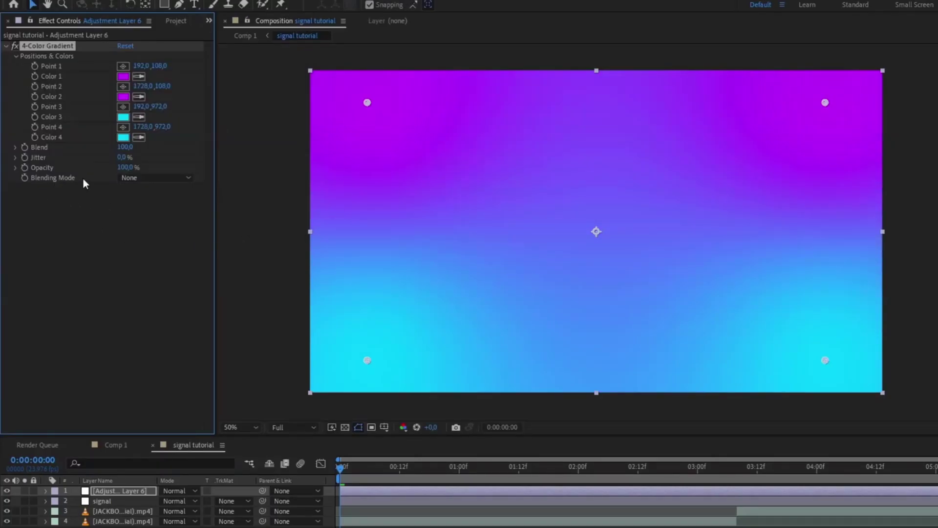
Set the 4-Color Gradient blending mode to Color and preview the tinted clip.
{"action": "left_click", "coordinate": [154, 177]}
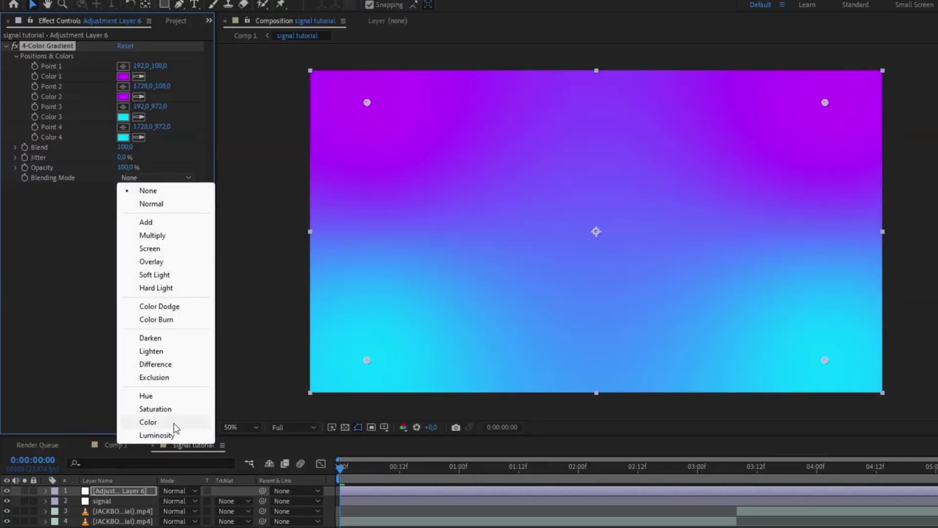
{"action": "left_click", "coordinate": [148, 422]}
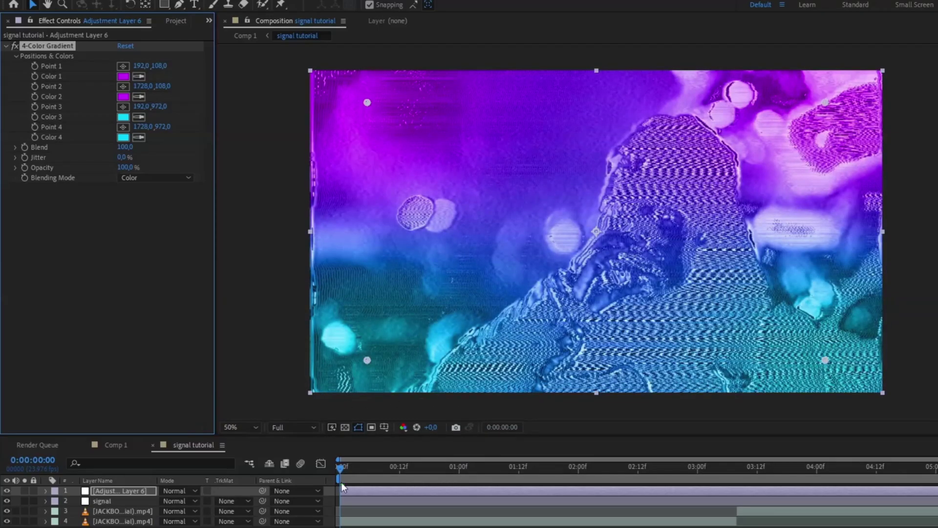
{"action": "left_click_drag", "start_coordinate": [365, 468], "coordinate": [573, 468]}
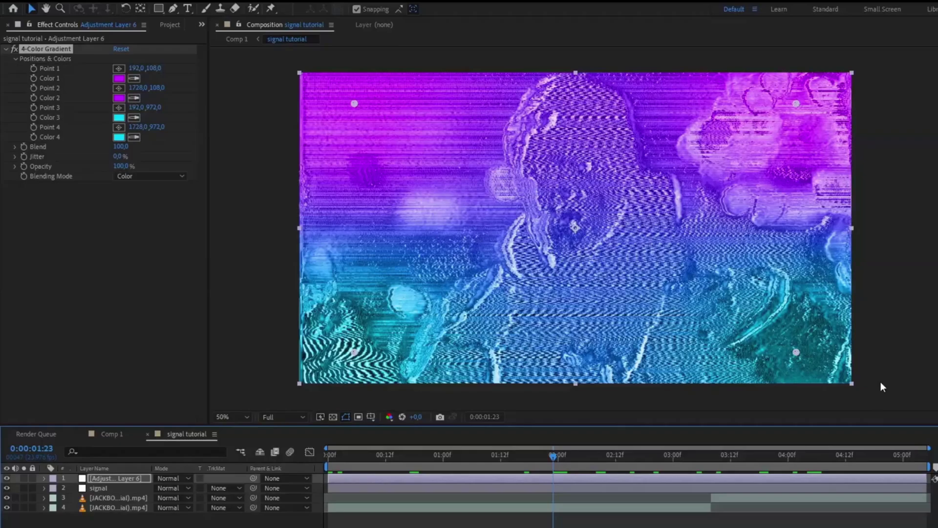
{"action": "left_click", "coordinate": [901, 352]}
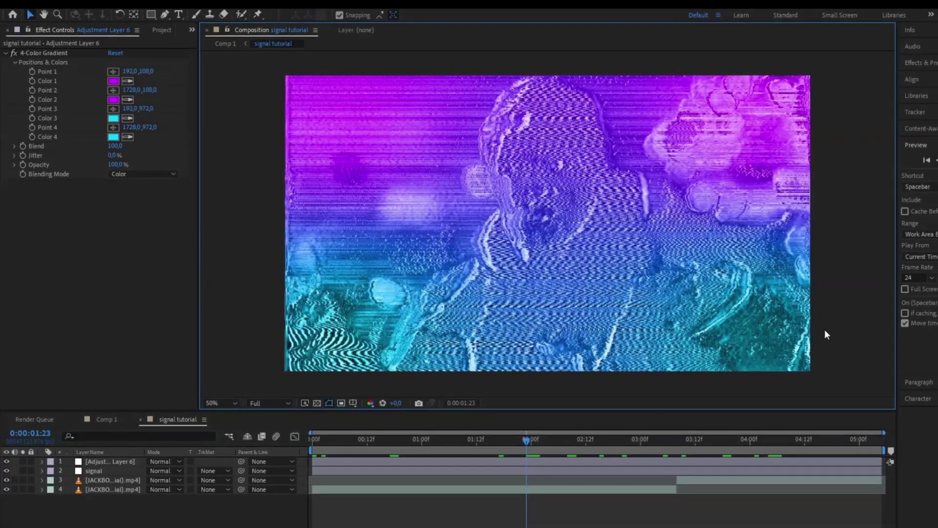